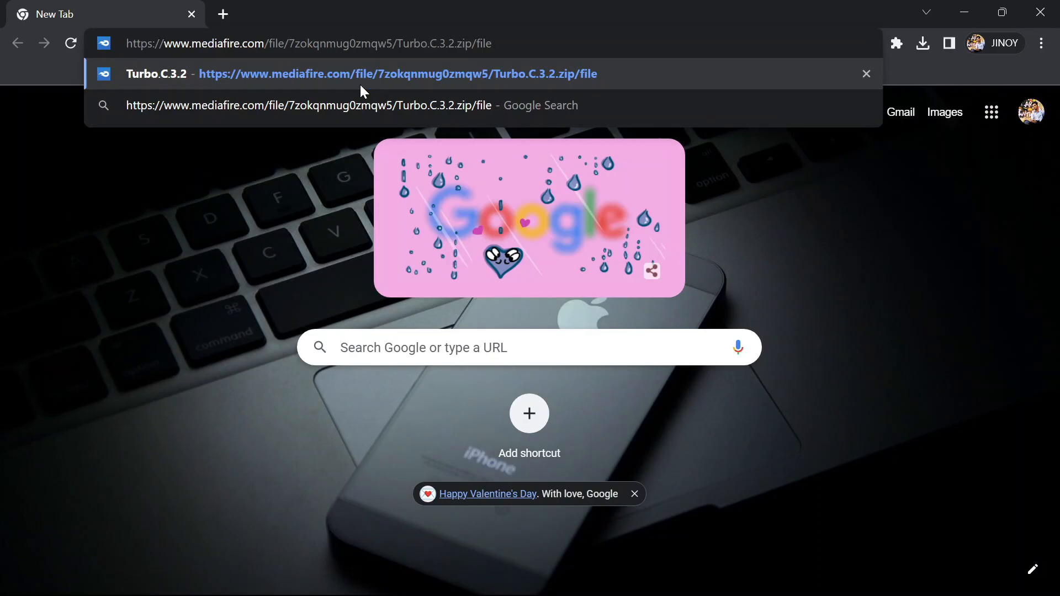
- Download Turbo.C.3.2.zip from its MediaFire page and open the Downloads folder that contains it
left_click(360, 84)
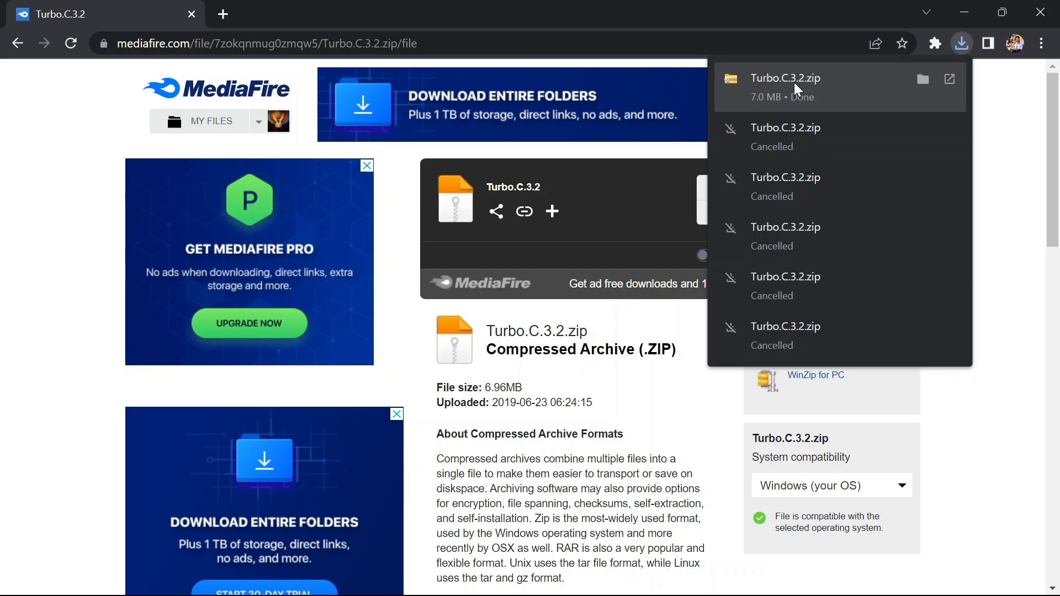
left_click(949, 78)
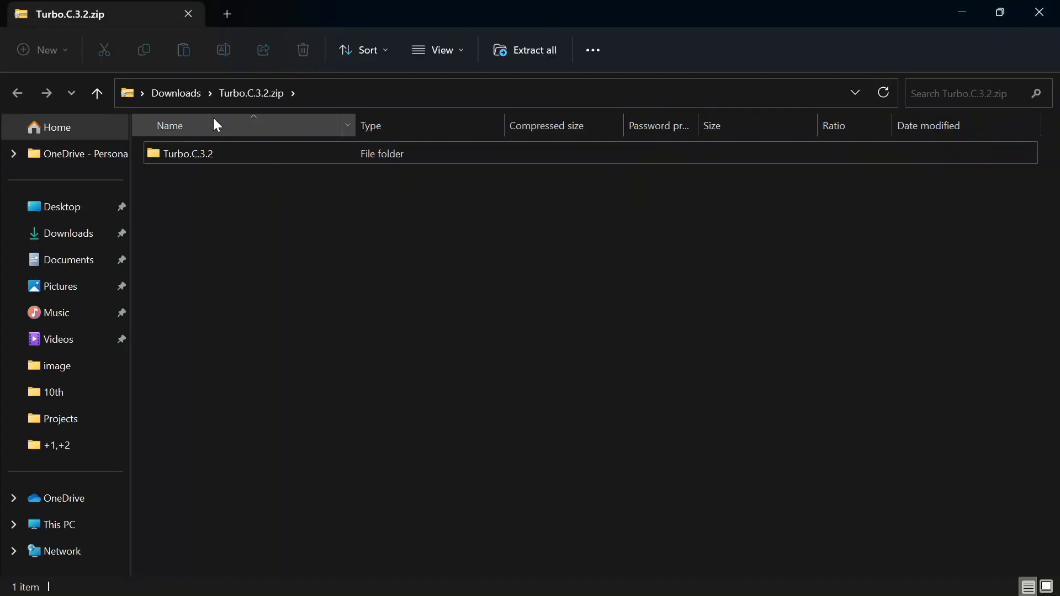
left_click(182, 94)
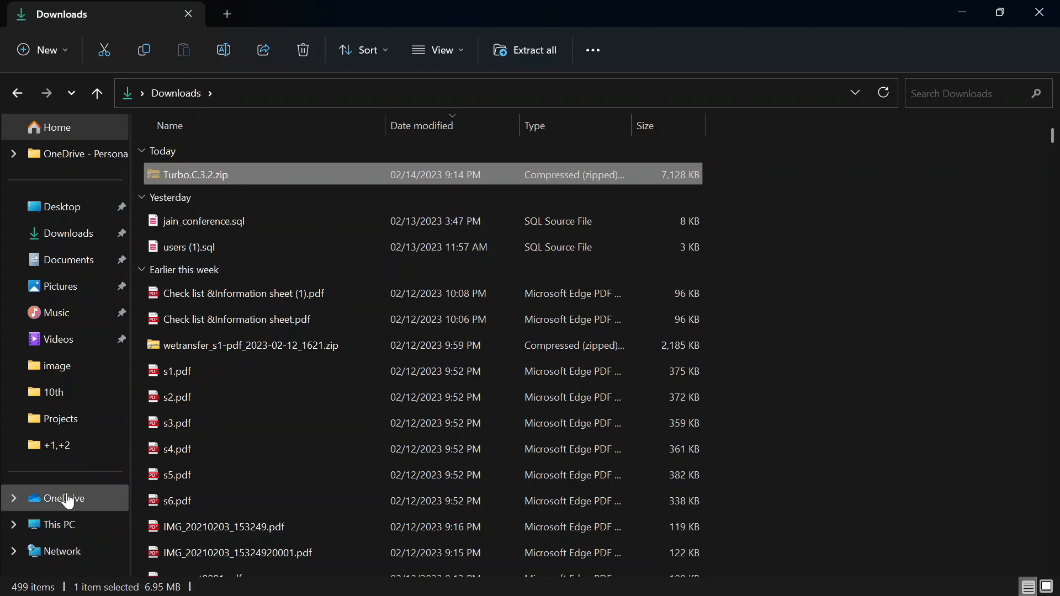
- Paste Turbo.C.3.2.zip into the New Volume (D:) drive
left_click(65, 525)
double_click(486, 177)
key("ctrl+v")
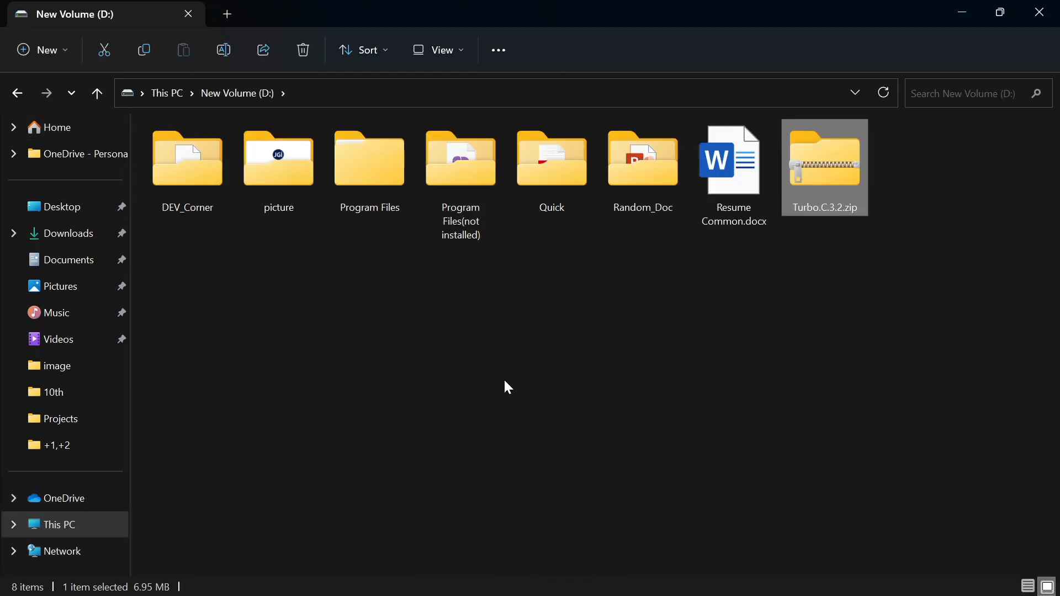
- Extract Turbo.C.3.2.zip on the D: drive and delete the archive
right_click(837, 198)
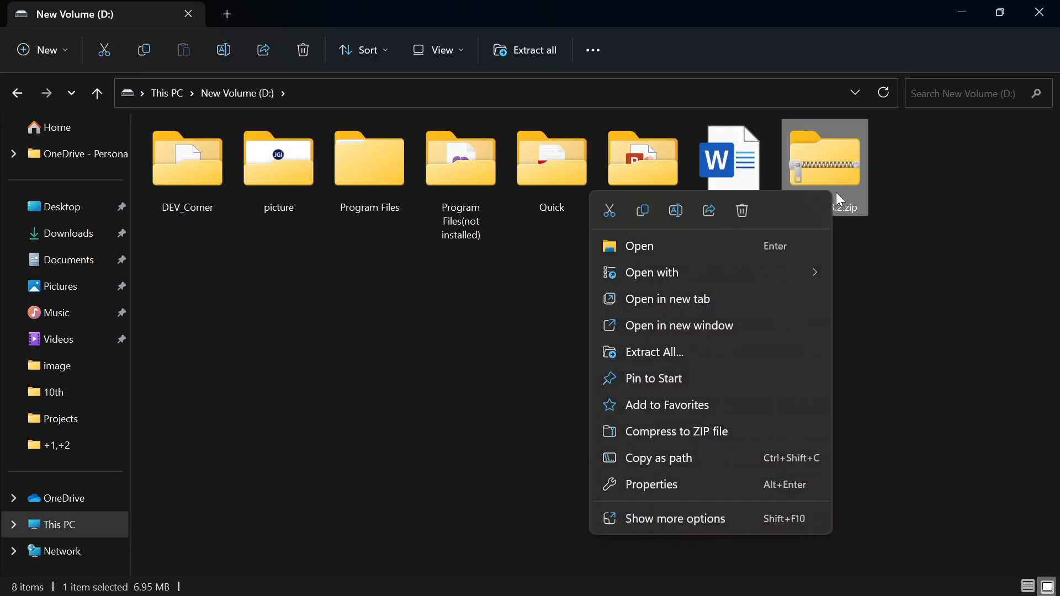
left_click(683, 514)
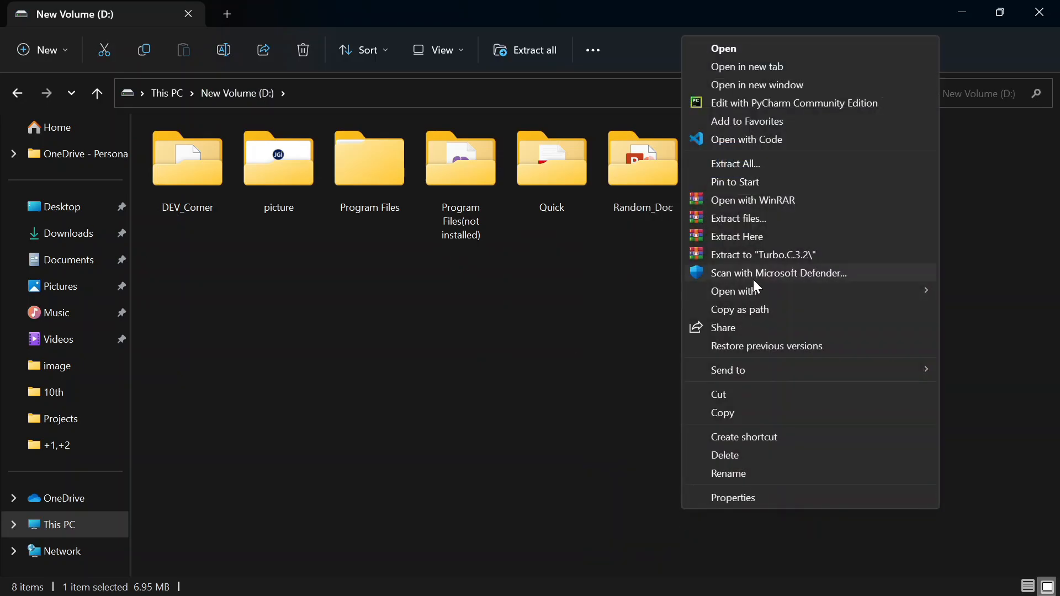
left_click(770, 228)
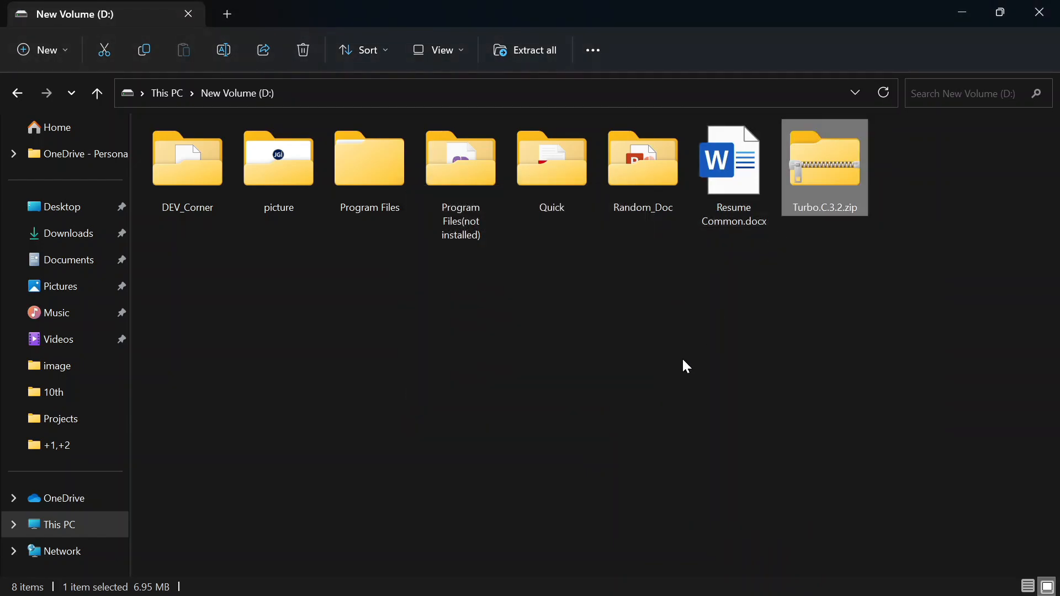
key("Delete")
- Run setup.exe from the extracted Turbo.C.3.2 folder and continue past the installer's welcome page
double_click(819, 200)
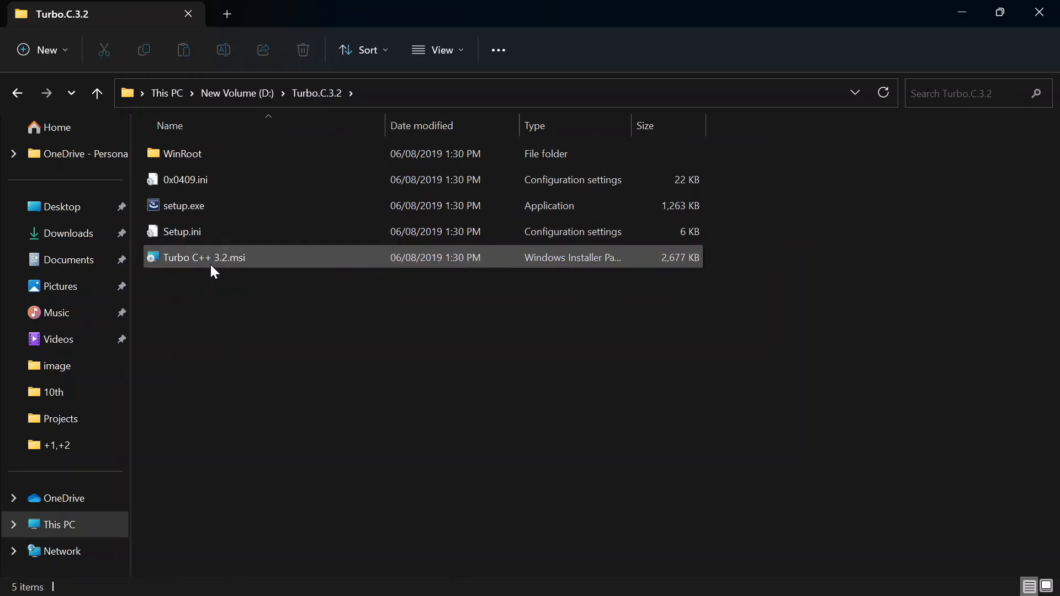
double_click(215, 202)
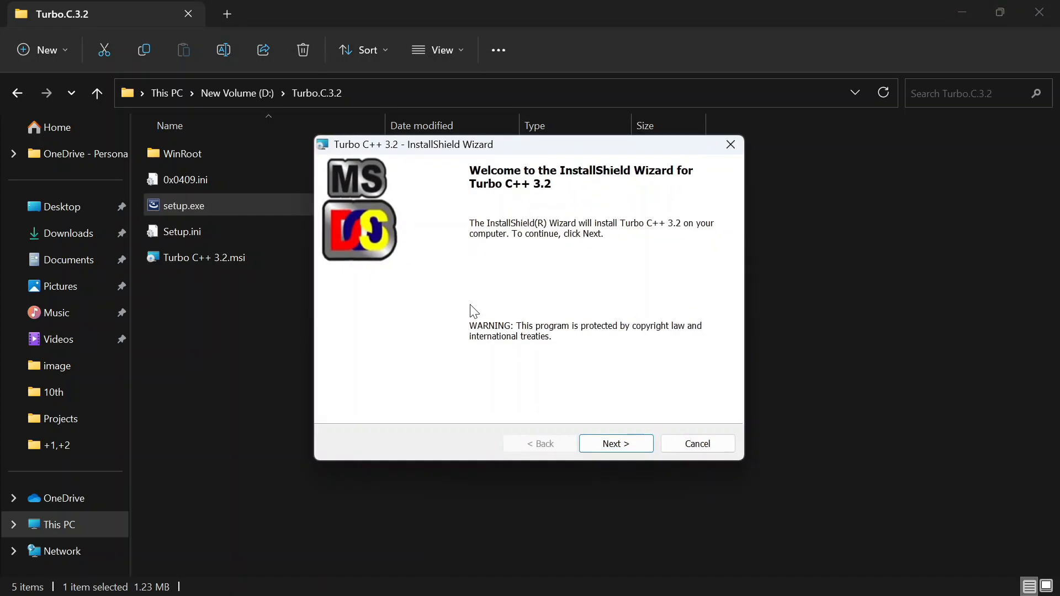
left_click(614, 443)
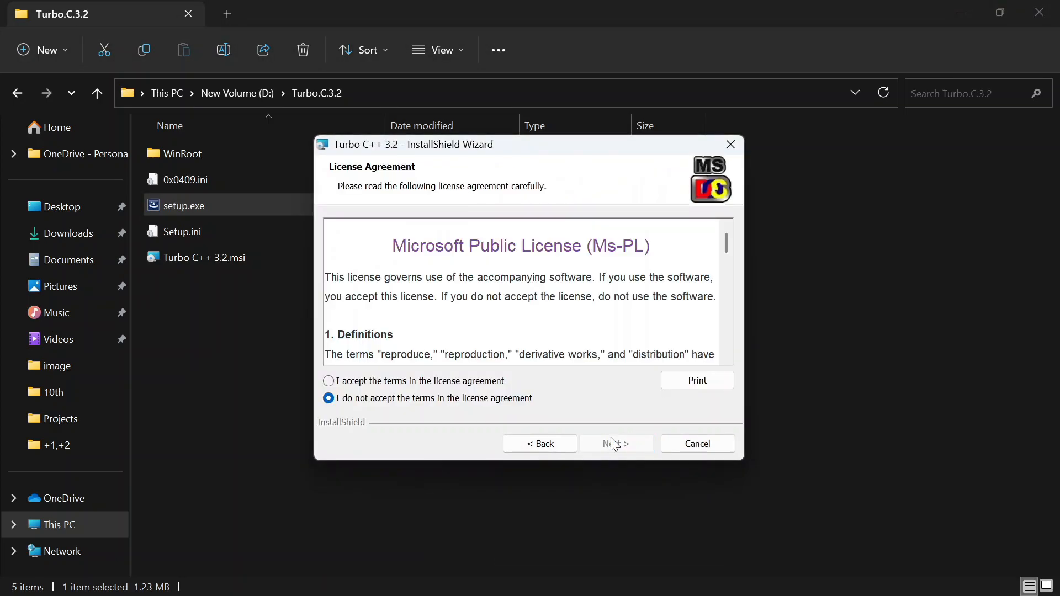
- Accept the license agreement and install Turbo C++ 3.2 with the Typical setup in C:\TURBOC3\
left_click(330, 381)
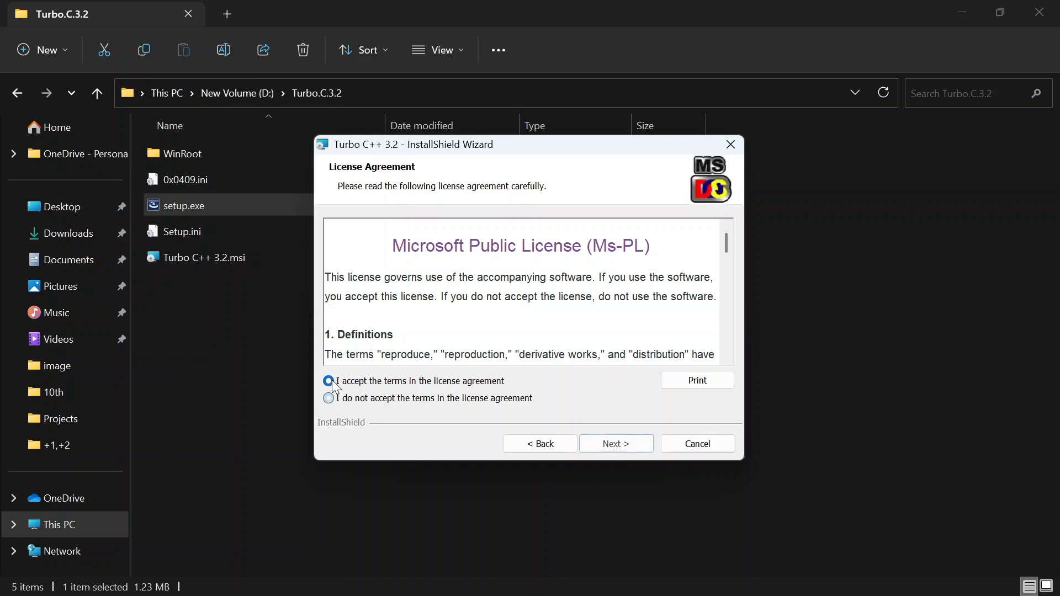
left_click(619, 445)
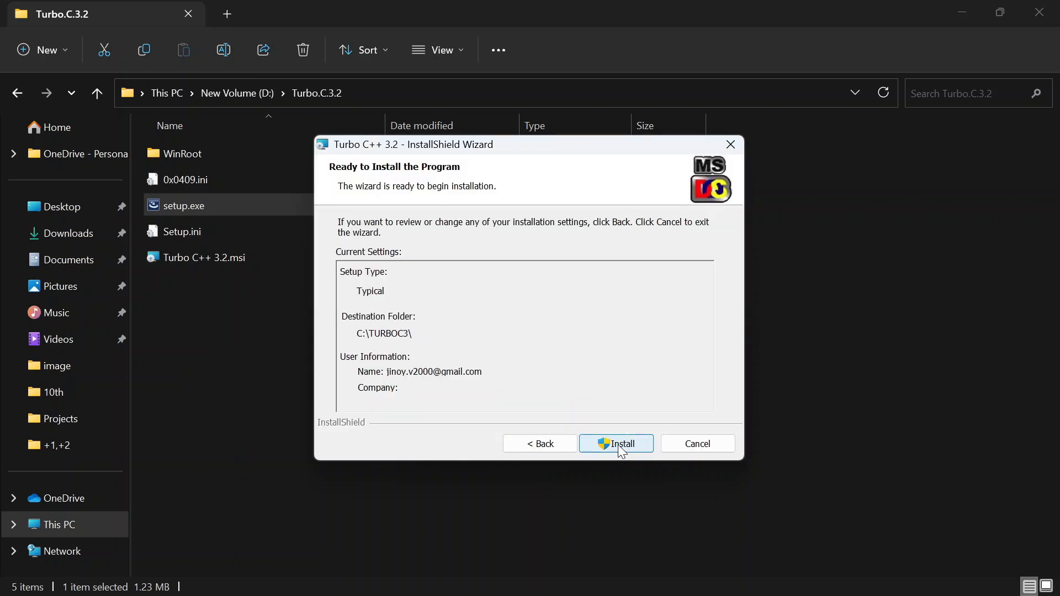
left_click(619, 445)
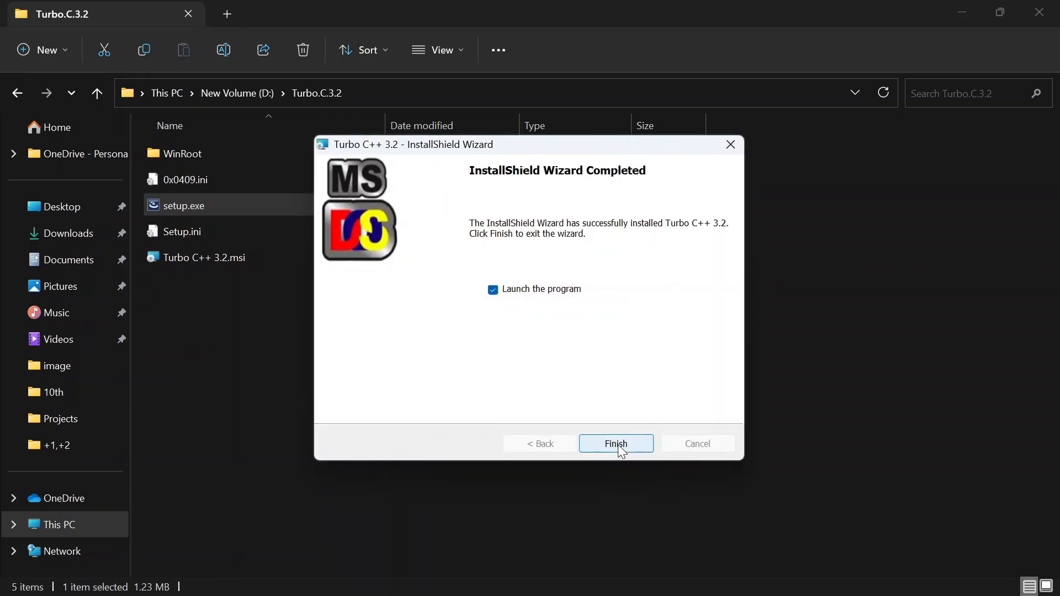
- Finish the installation wizard with Launch the program turned off, and close the file manager and browser windows
left_click(620, 445)
left_click(493, 290)
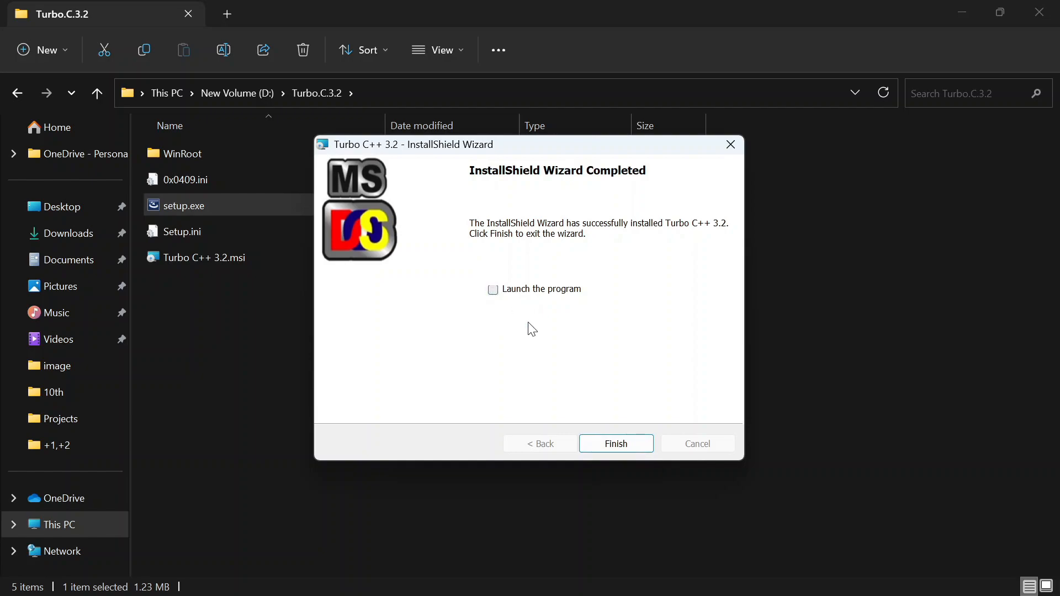
left_click(598, 445)
left_click(1053, 4)
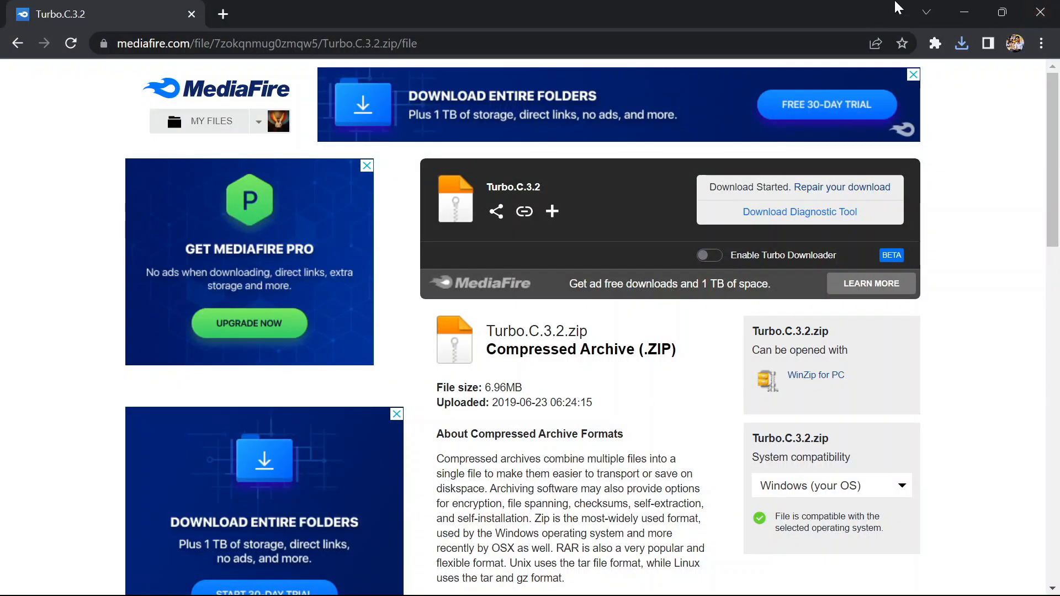
left_click(1040, 12)
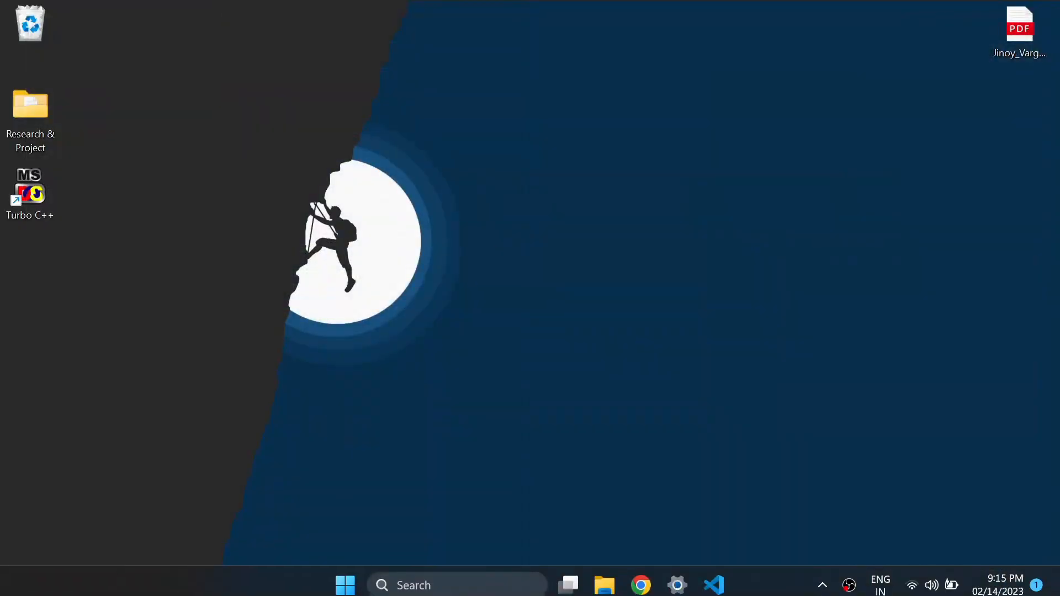
- Find Turbo C++ through the Windows search, launch it and start its default full-screen editor
left_click(450, 580)
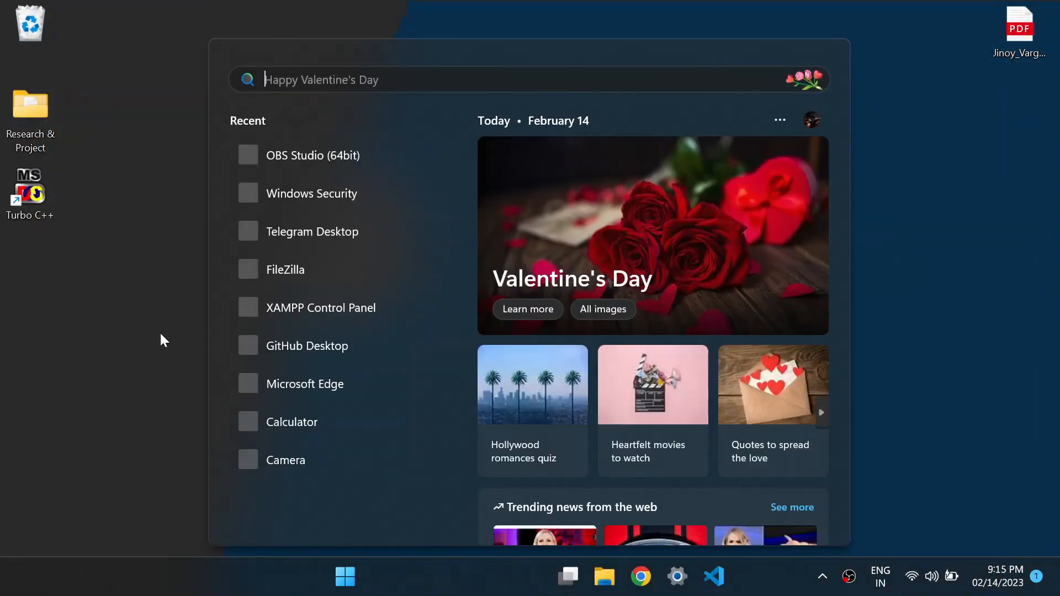
type("tu")
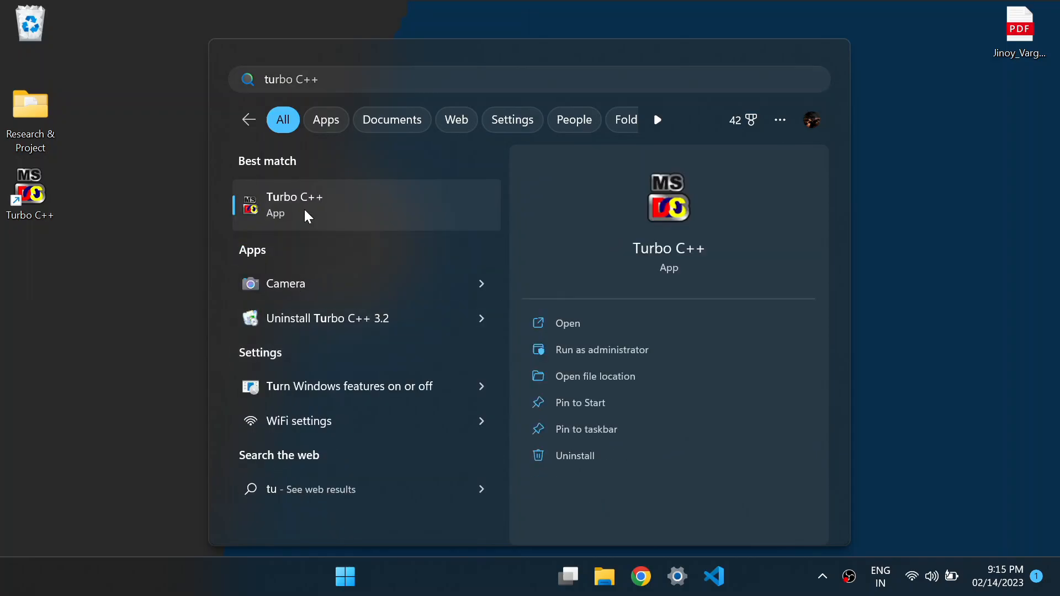
left_click(304, 212)
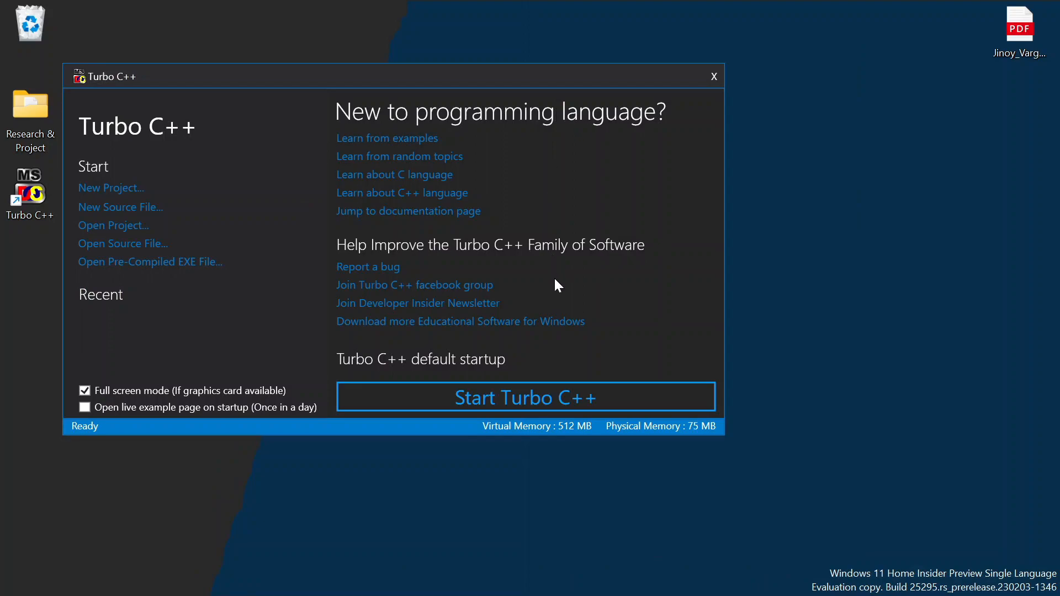
left_click(473, 400)
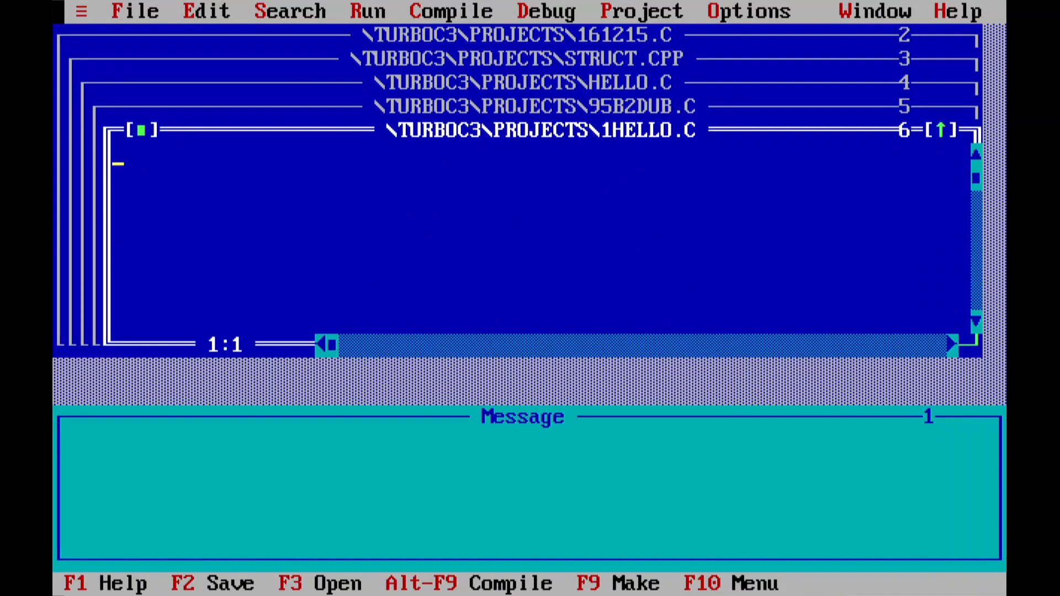
- Close all open source files: 1HELLO.C, 95B2DUB.C, HELLO.C, STRUCT.CPP and 161215.C
left_click(141, 130)
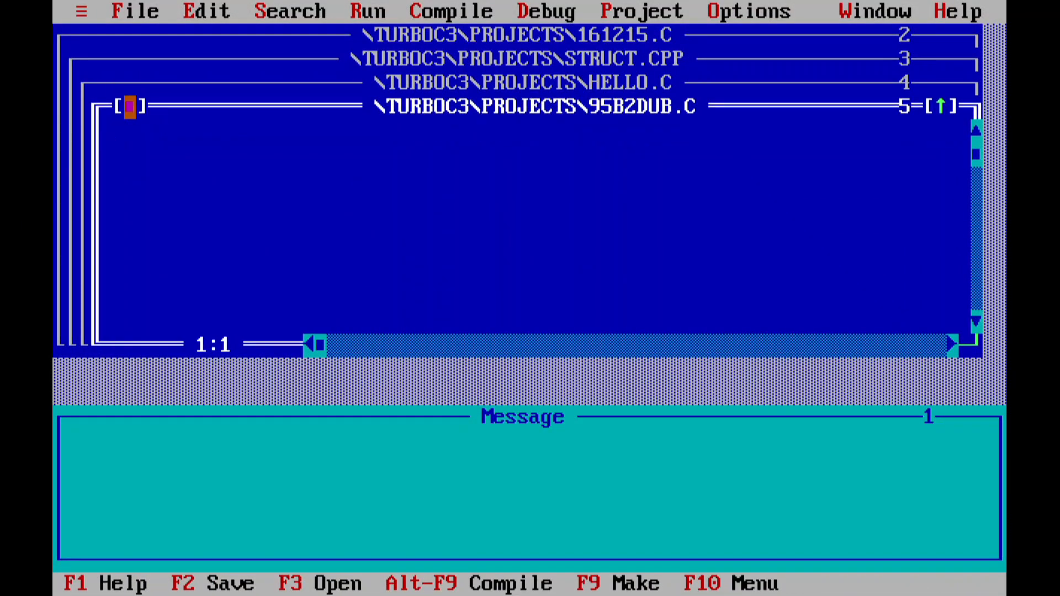
left_click(128, 105)
left_click(115, 83)
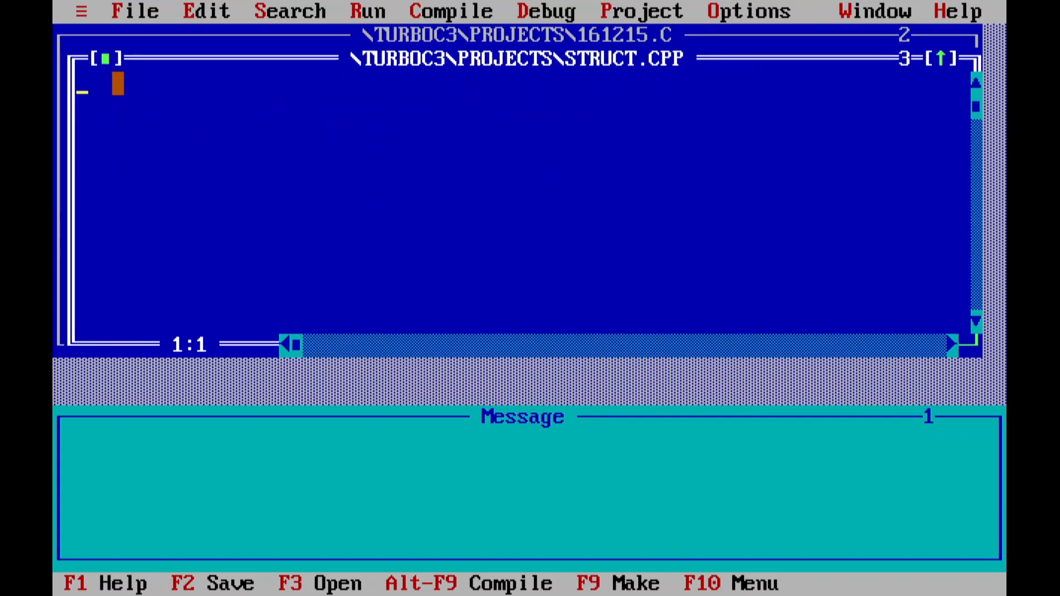
left_click(104, 58)
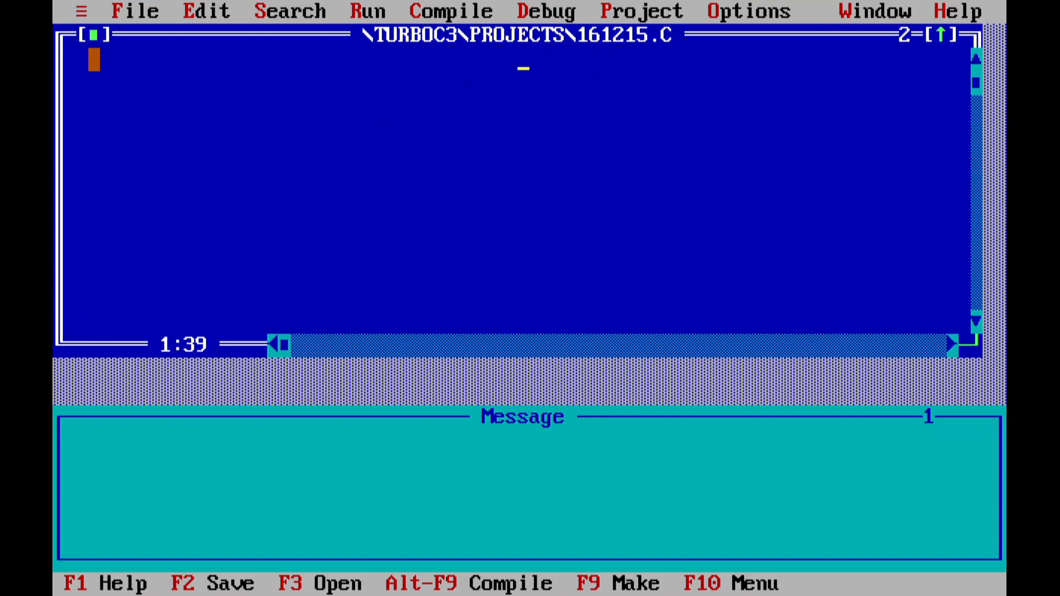
left_click(93, 35)
- Create a new source file and save it as hello.cpp
left_click(142, 11)
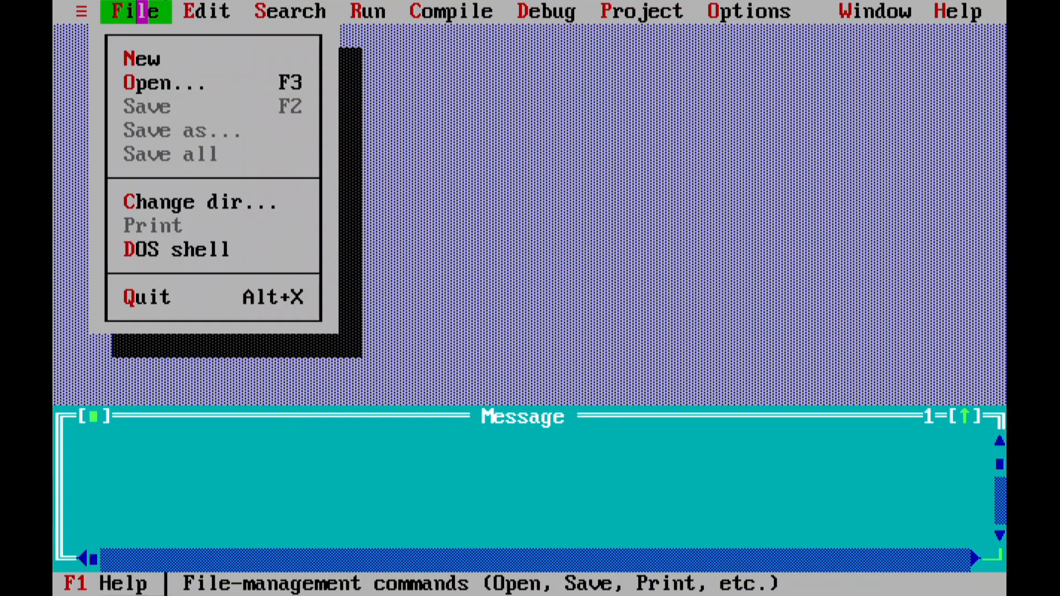
left_click(177, 58)
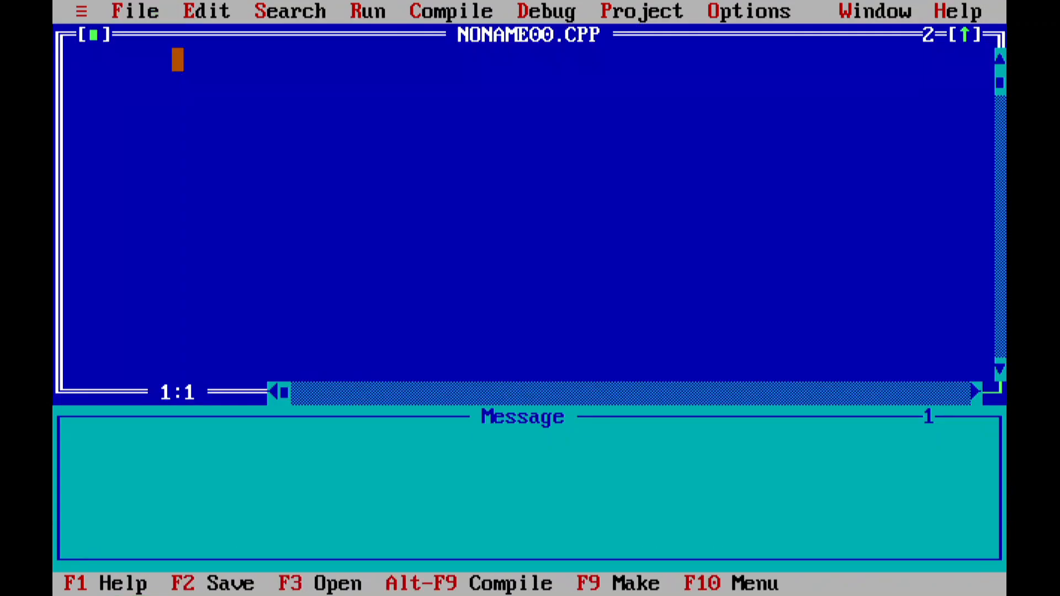
left_click(94, 12)
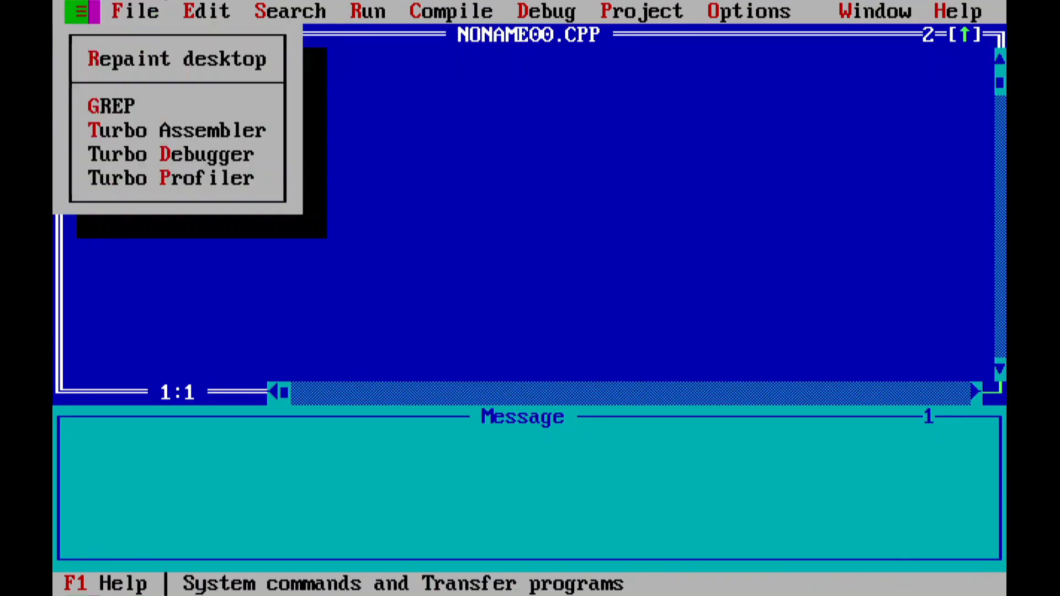
left_click(143, 12)
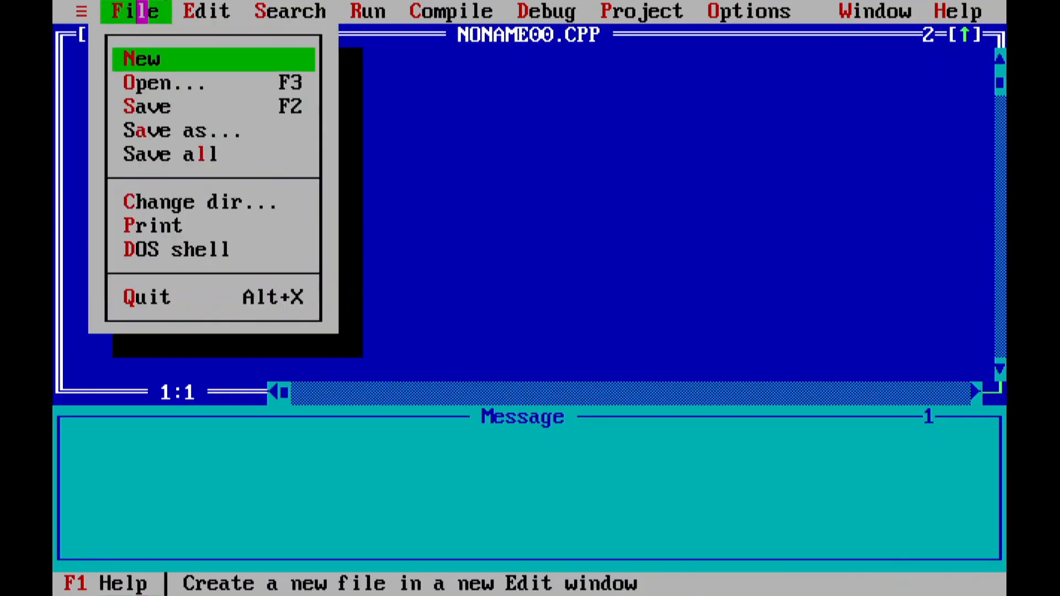
left_click(166, 131)
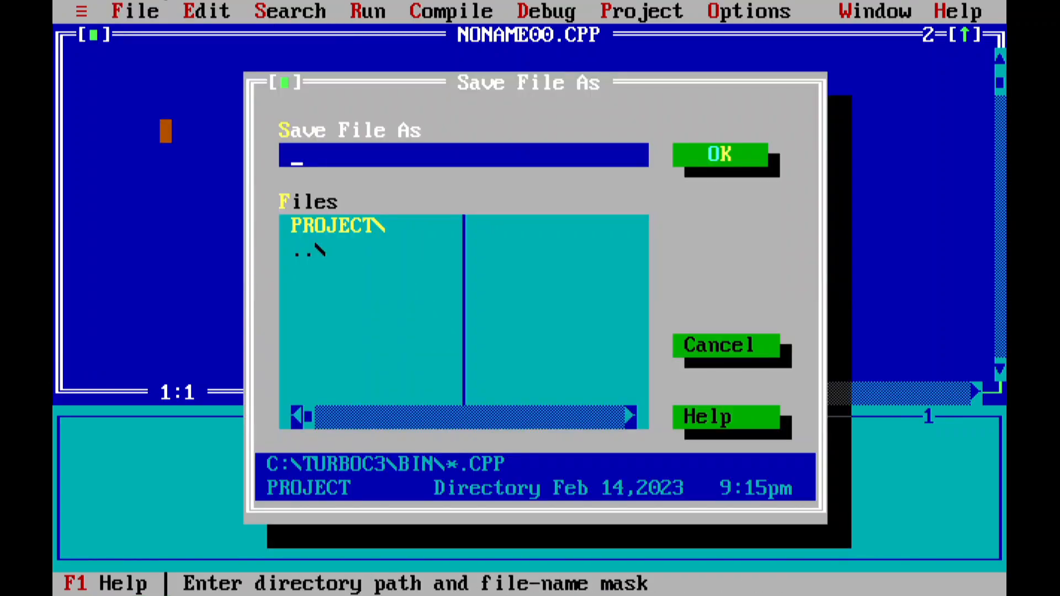
type("hello")
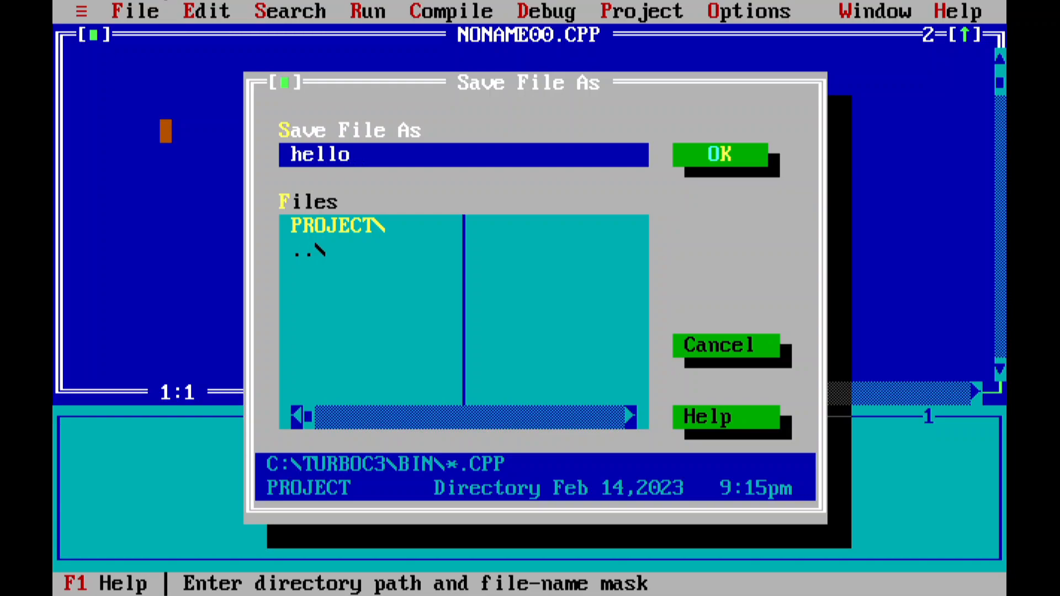
type(".cpp")
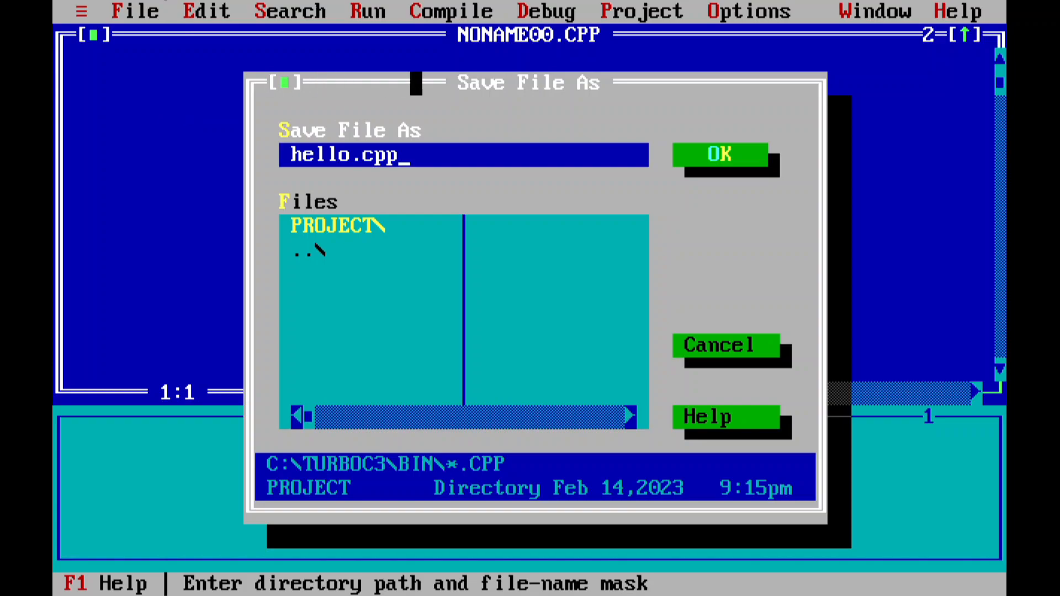
left_click(750, 154)
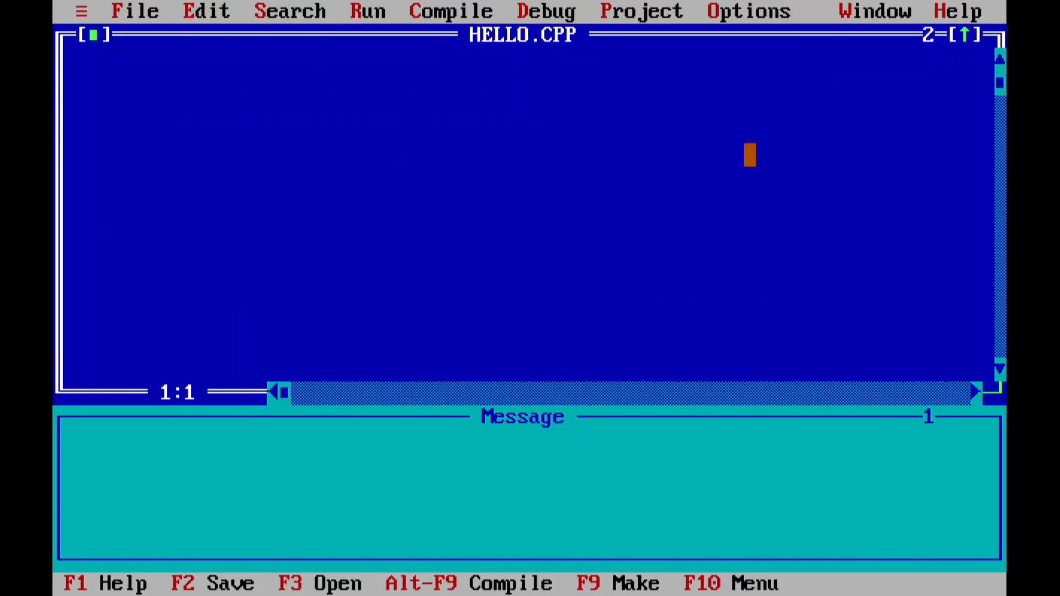
- Write a program that includes iostream.h and has an int main() printing "Hello World" with cout and returning 0, and compile it
type("#include<")
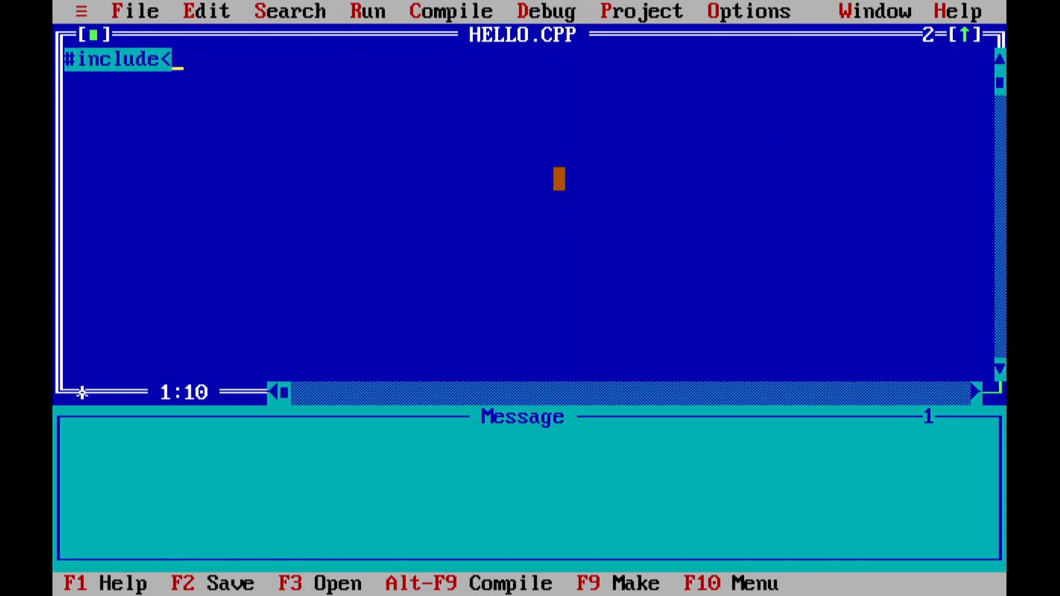
type("iostream.h>")
key("Return")
type("int main(){")
key("Return")
type("cout<<\"Hello World\";")
key("Return")
type("return 0;")
key("Return")
type("}")
key("alt+F9")
- Add a getch(); line after the return 0; statement and compile HELLO.CPP again
key("Return")
type("getch")
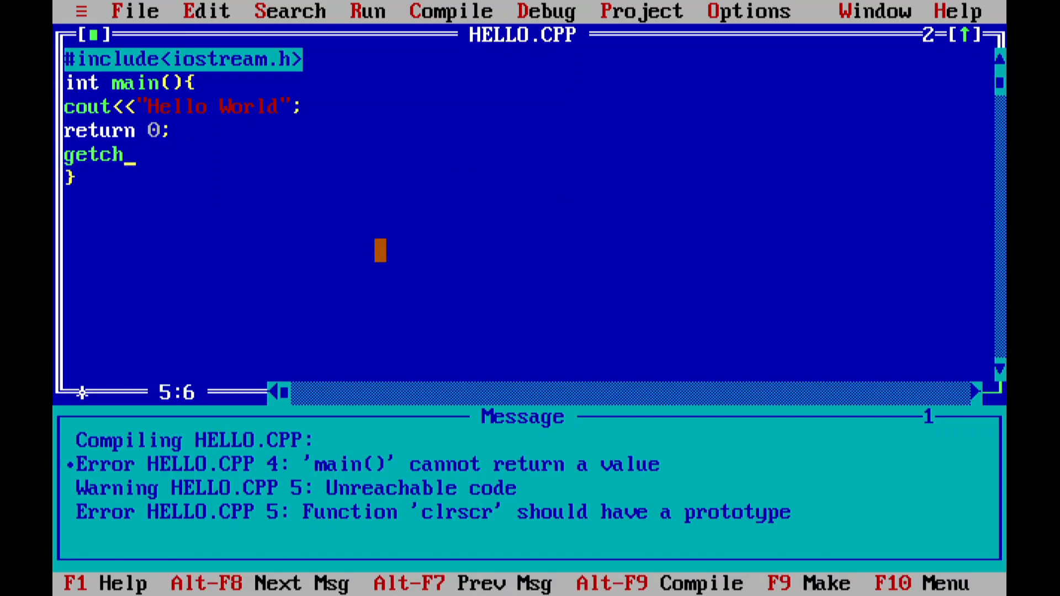
type("();")
key("alt+F9")
- Add an #include<conio.h> line below the iostream.h include and compile HELLO.CPP again
key("Return")
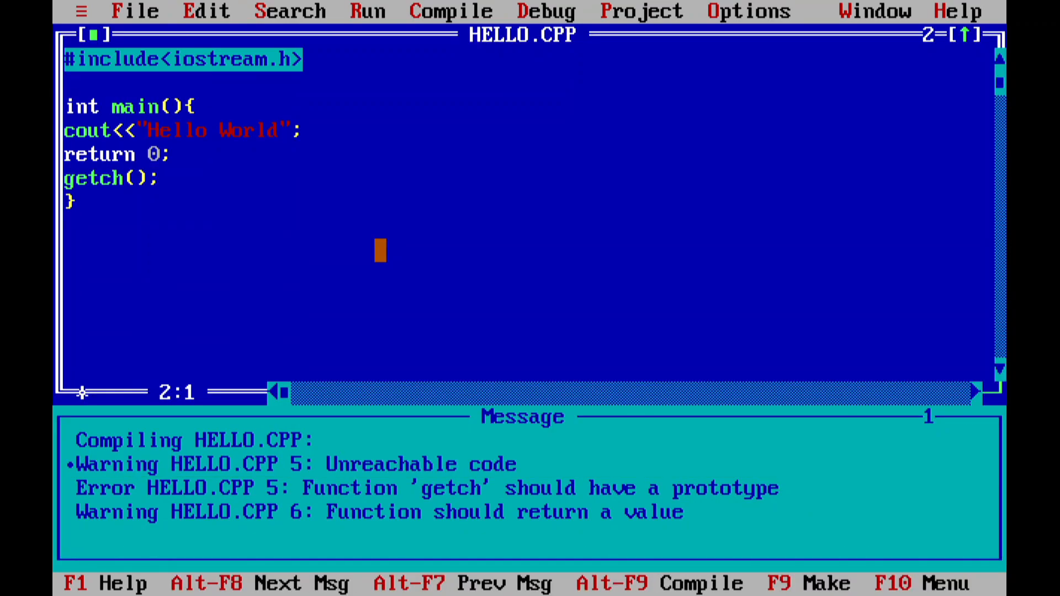
type("#incl")
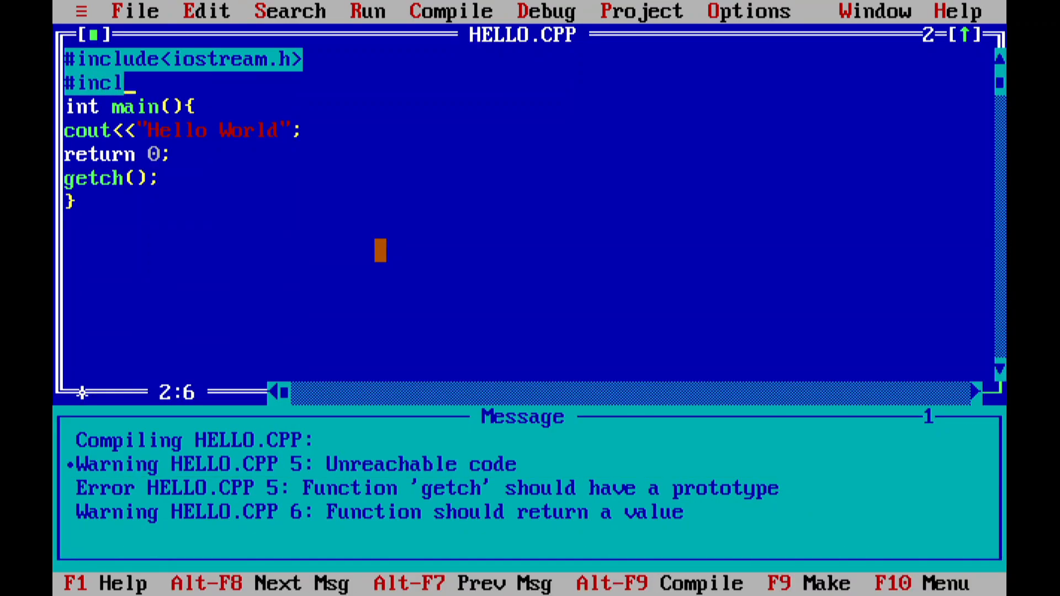
type("ude<co")
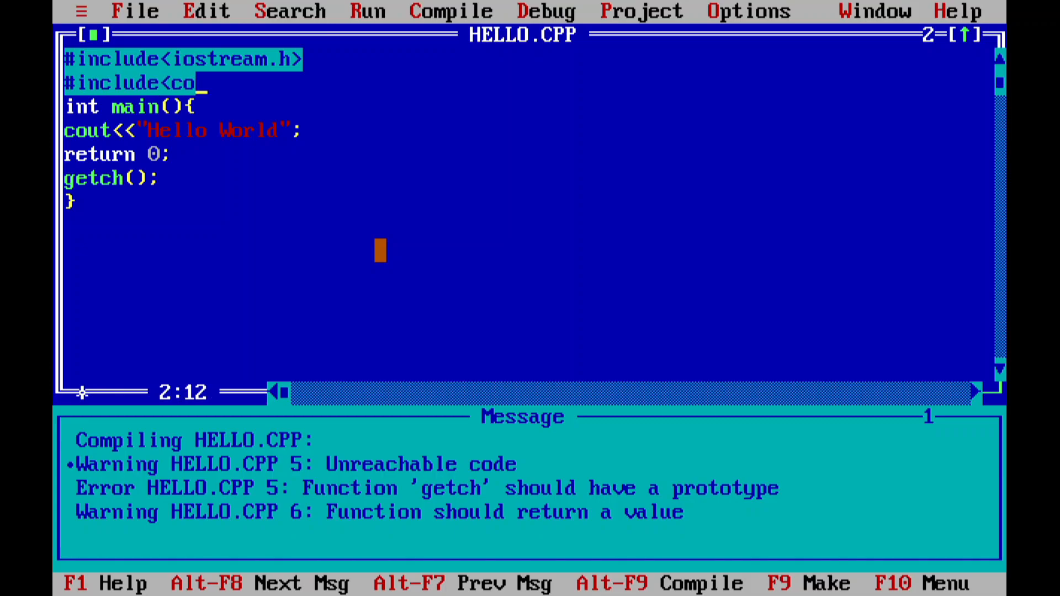
type("nio.h>")
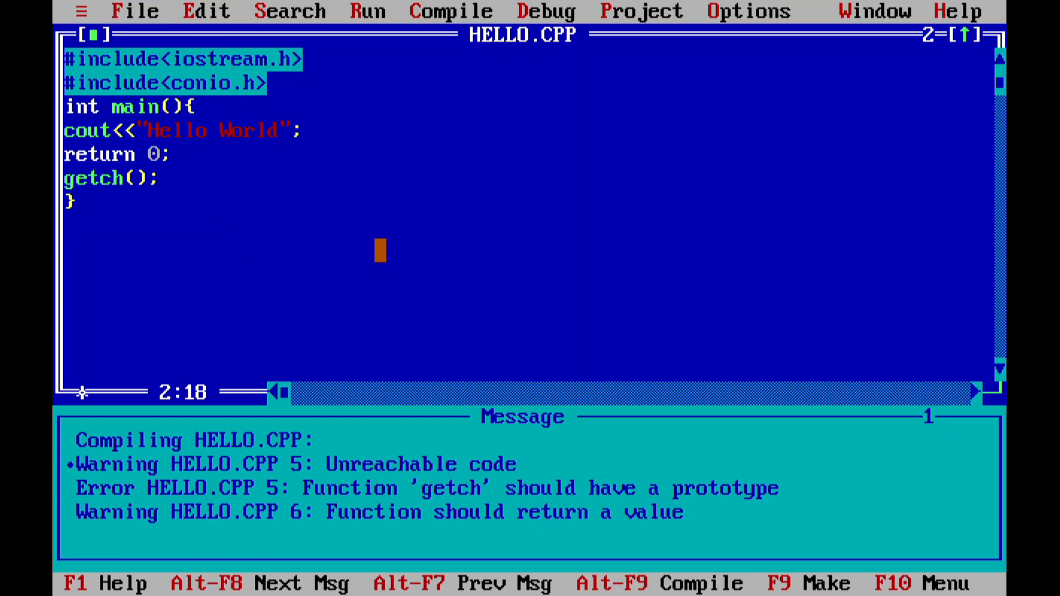
- Move the getch(); statement above return 0; and run the program, returning to the code from its output
key("BackSpace")
key("BackSpace")
key("BackSpace")
key("BackSpace")
key("BackSpace")
key("BackSpace")
key("BackSpace")
key("BackSpace")
key("BackSpace")
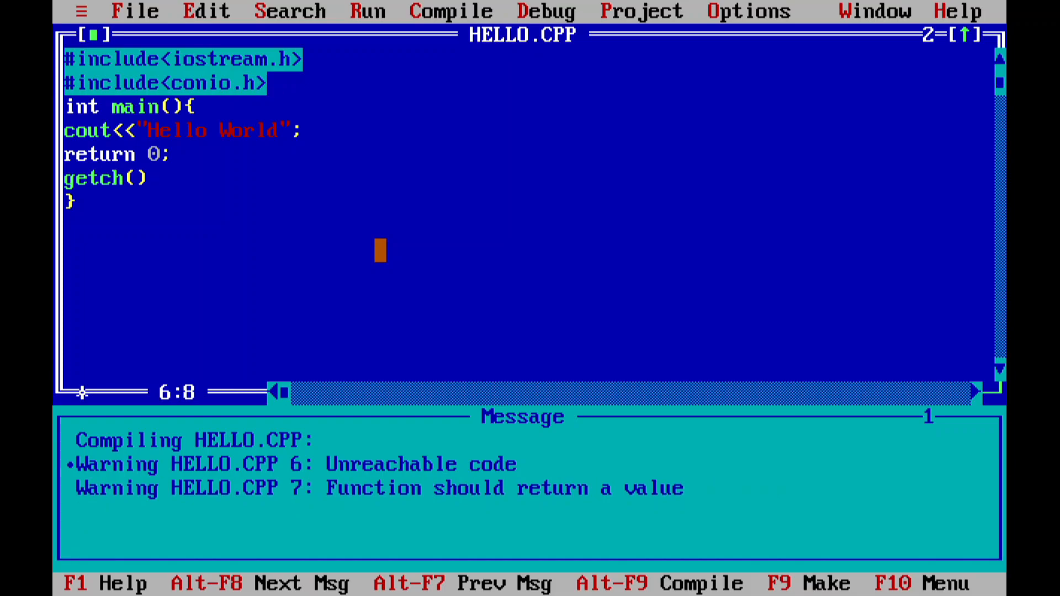
key("Left")
key("Left")
key("Left")
key("Left")
key("Left")
key("Left")
key("Left")
key("Left")
key("Left")
key("Return")
key("Up")
type("getch();")
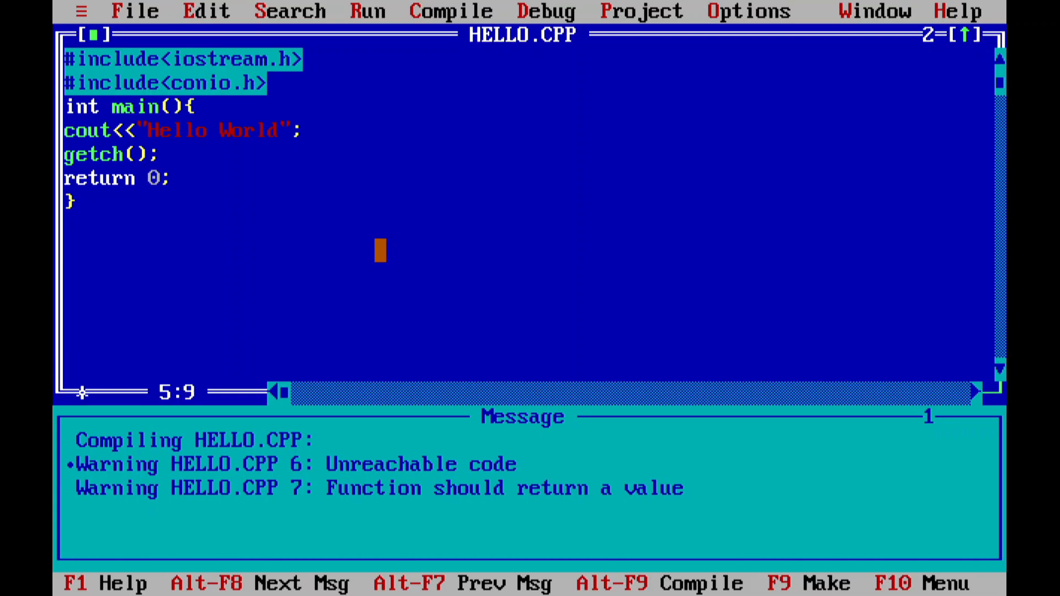
key("ctrl+F9")
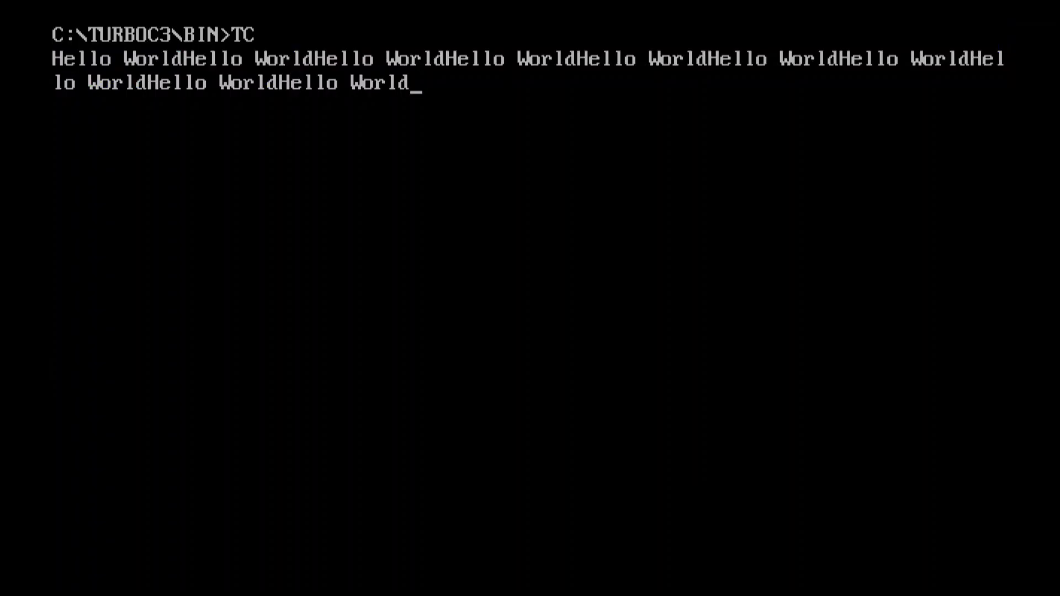
key("Return")
- Insert clrscr(); as the first statement of main(), before the cout line, and run the program again
key("Up")
key("End")
key("Up")
key("Return")
type("clrscr")
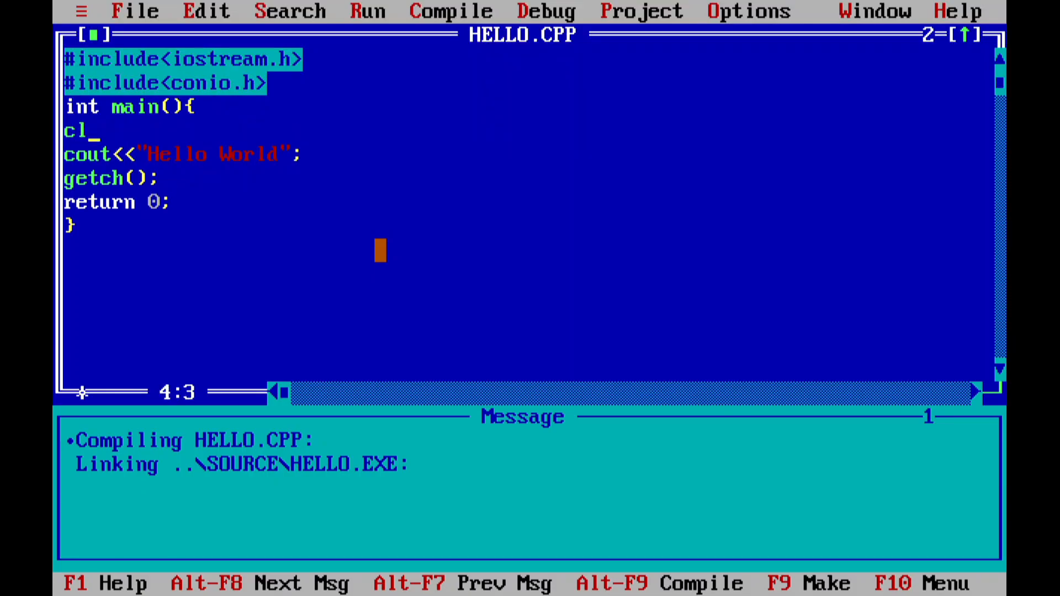
type("();")
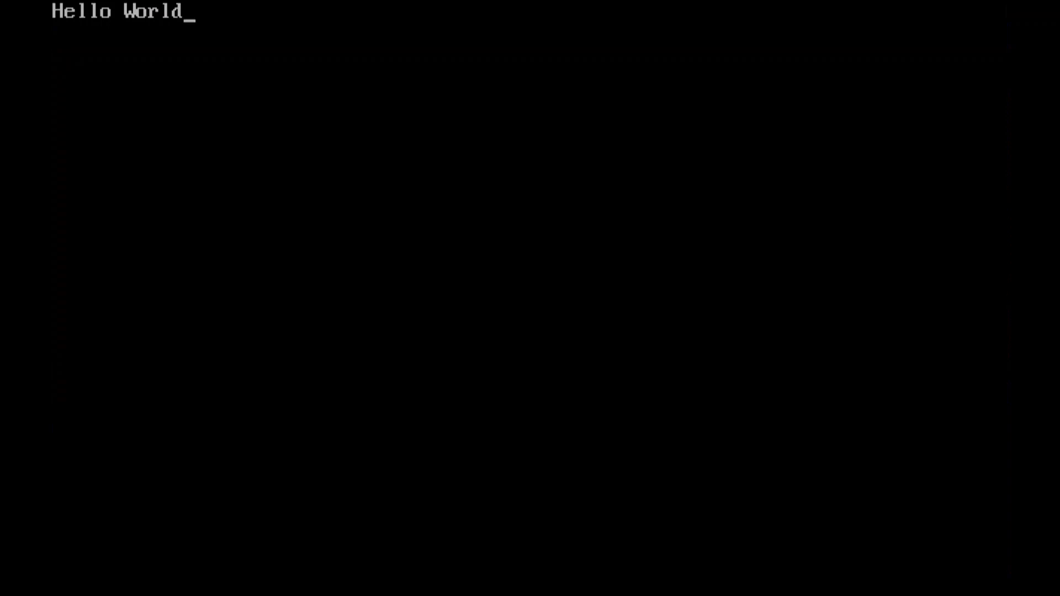
key("Return")
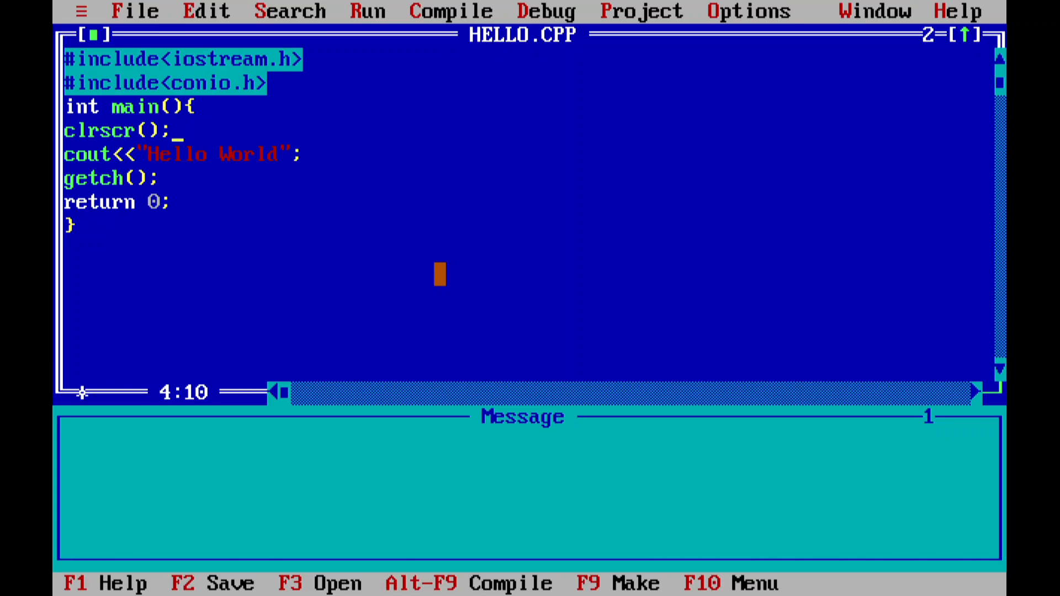
- Quit the Turbo C++ editor, saving the changes to HELLO.CPP, and close the Turbo C++ launcher window
key("ctrl+F9")
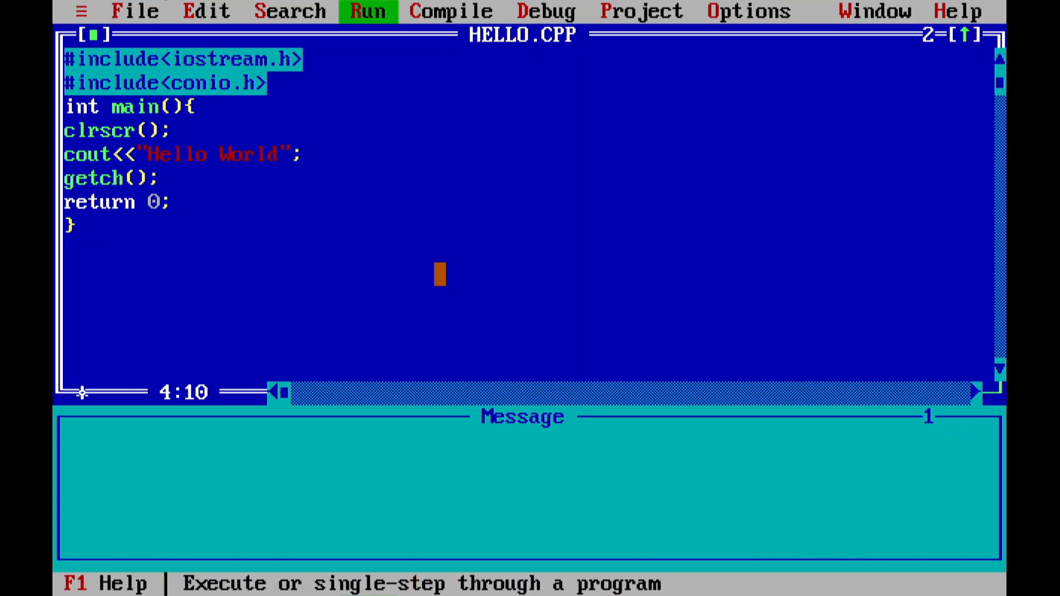
key("Left")
key("Left")
key("Left")
key("Return")
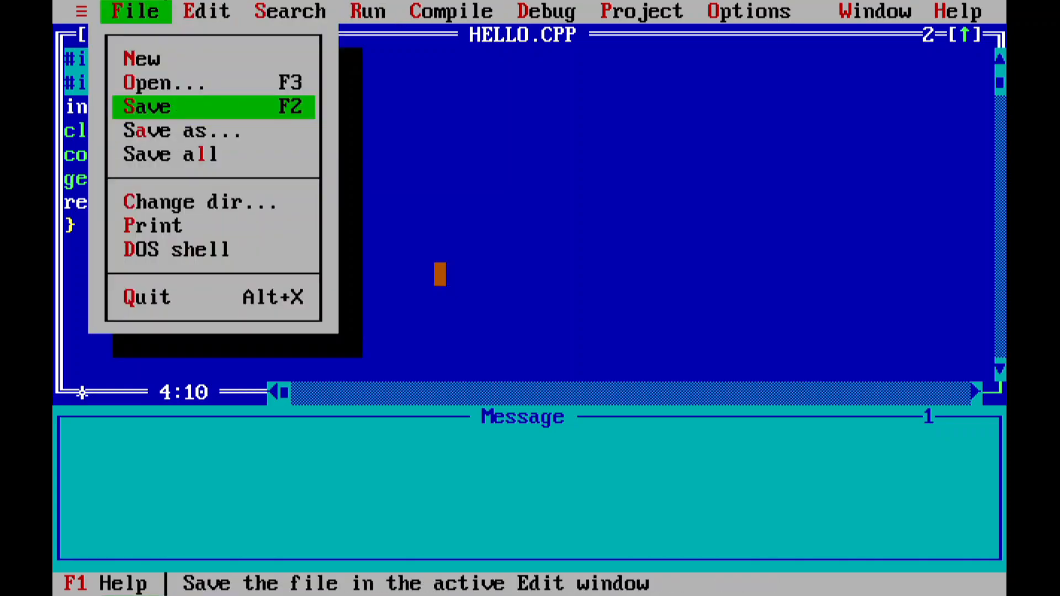
key("Down")
key("Down")
key("Down")
key("Down")
key("Down")
key("Down")
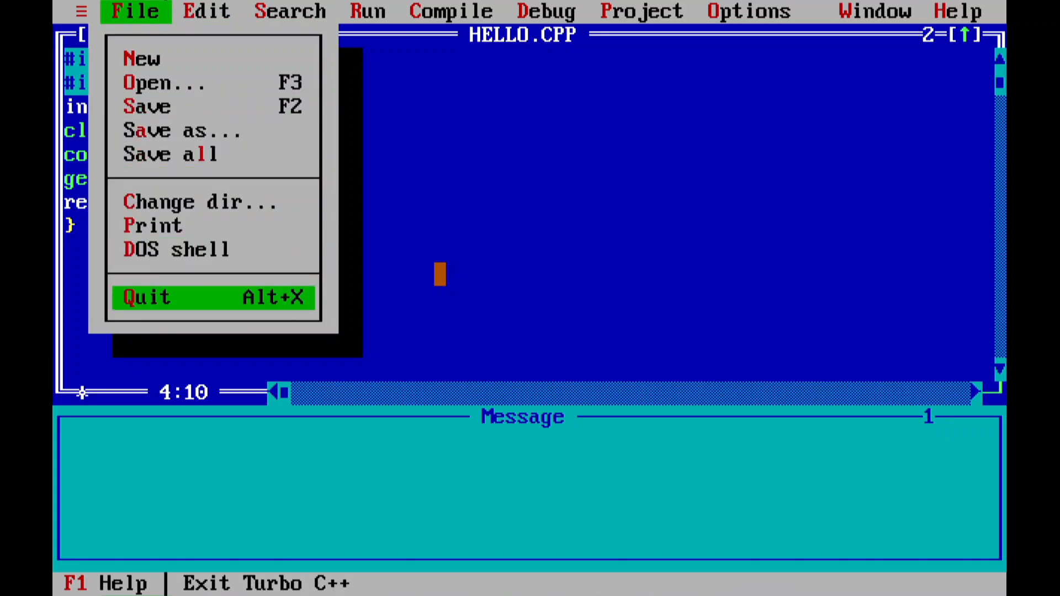
key("Return")
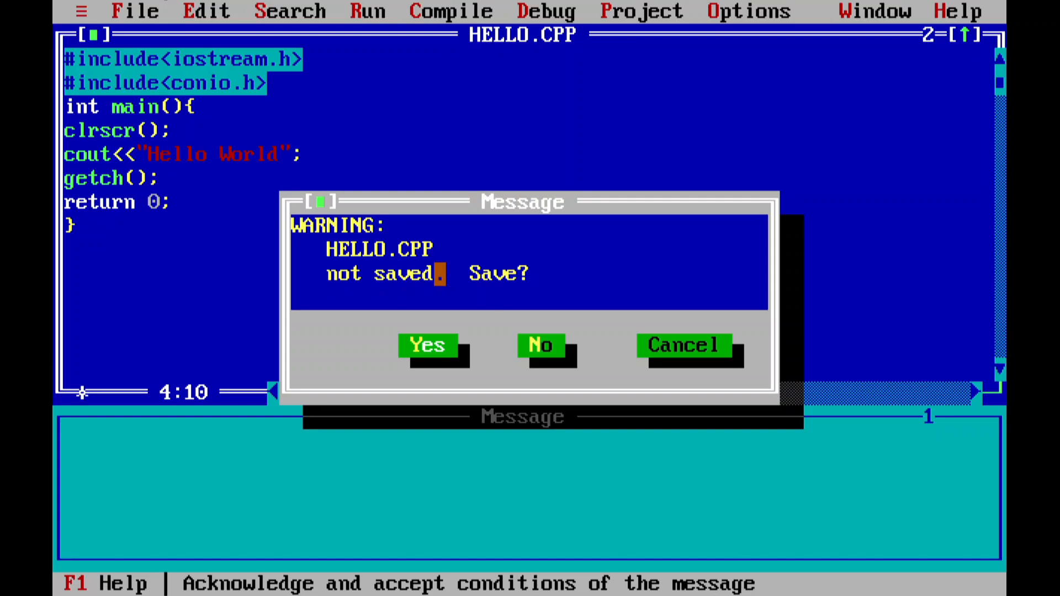
key("Return")
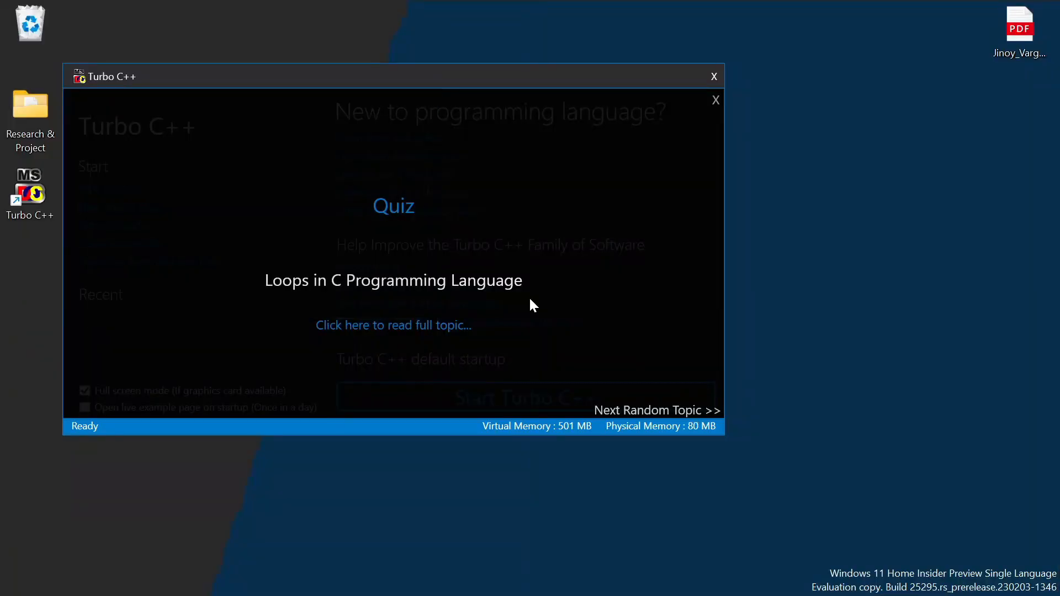
left_click(715, 77)
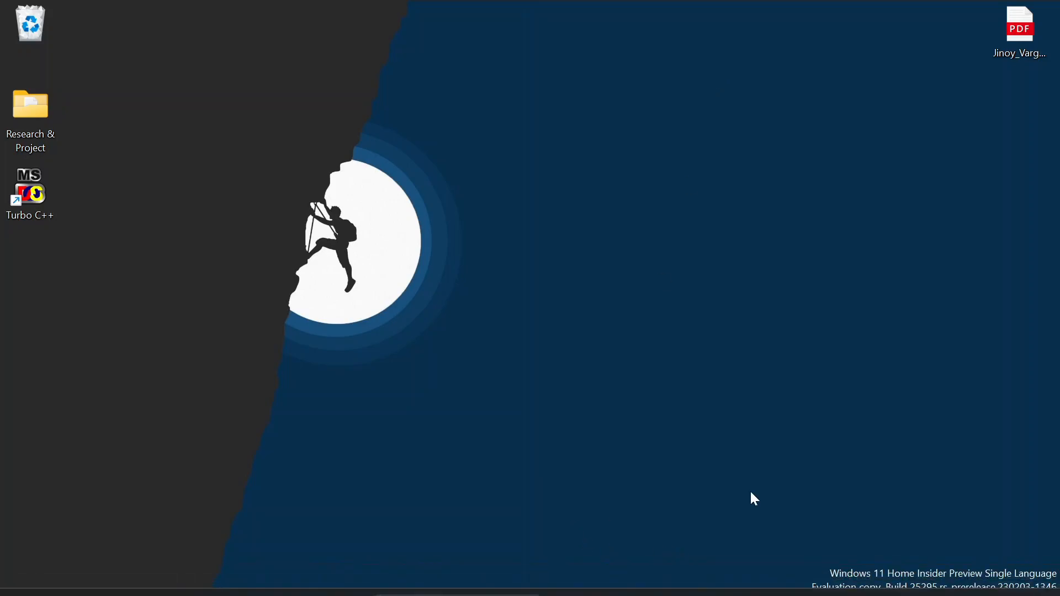